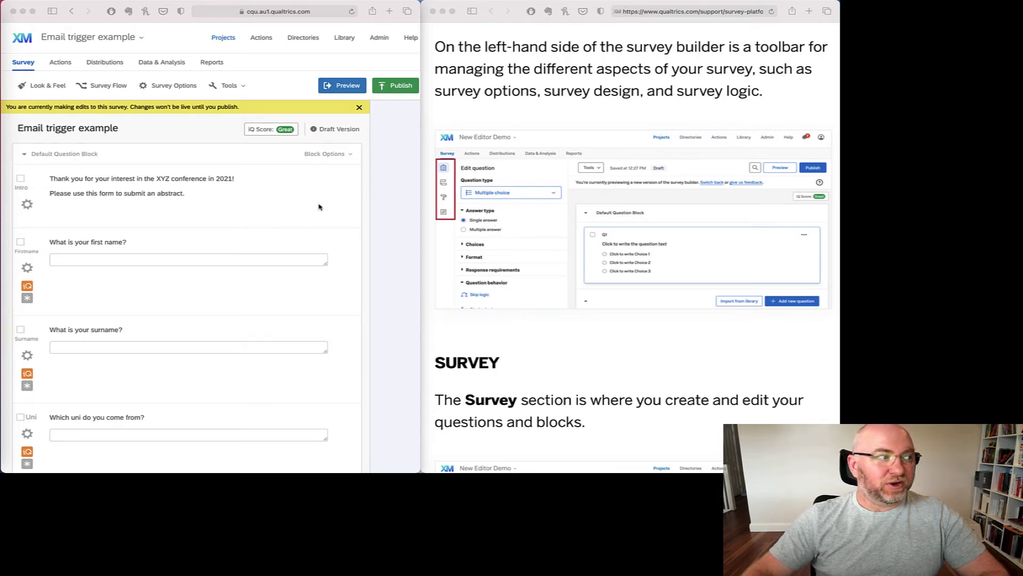
- Select the first-name question and begin reading the help page's Survey section
click(311, 291)
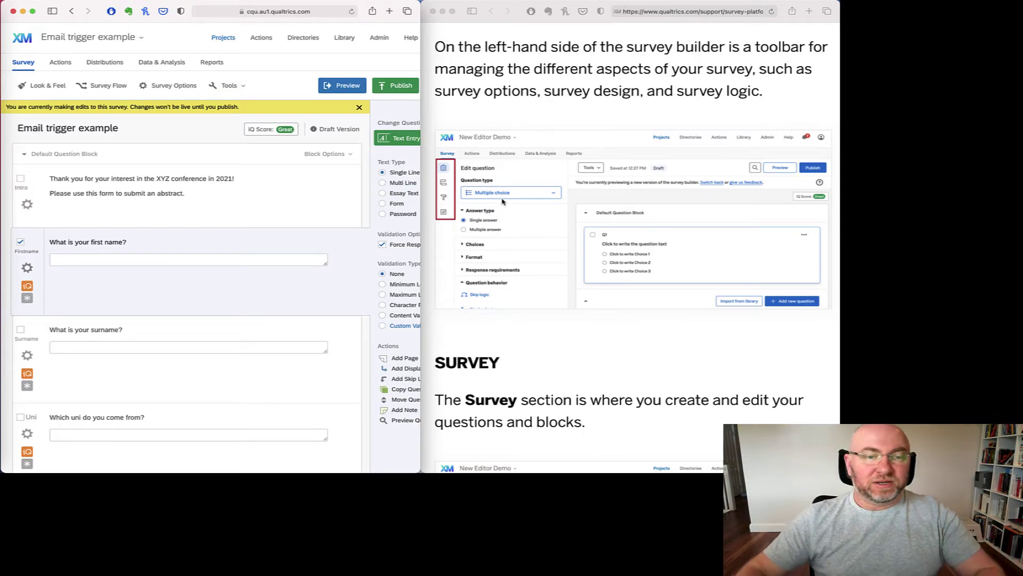
scroll(541, 291, down, 2)
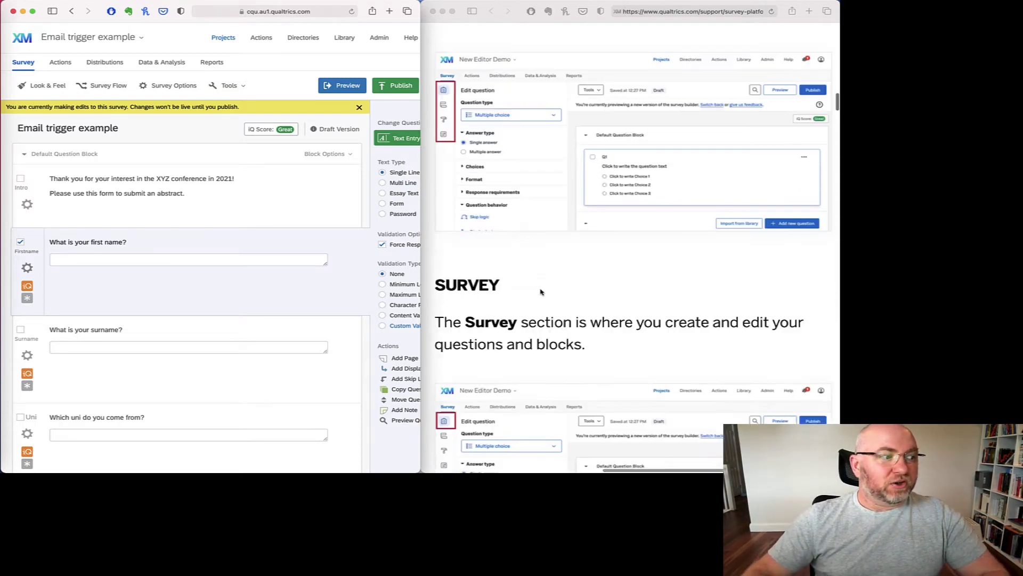
scroll(541, 292, down, 8)
scroll(540, 292, up, 2)
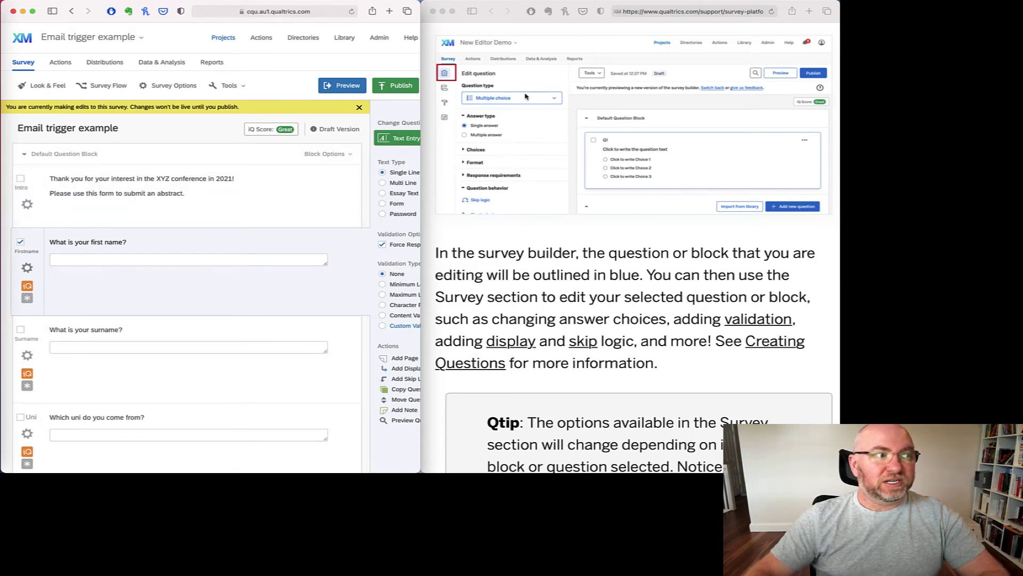
- Read down the help page past Tools and Publish to the Survey Flow explanation
scroll(548, 212, down, 10)
scroll(547, 211, down, 2)
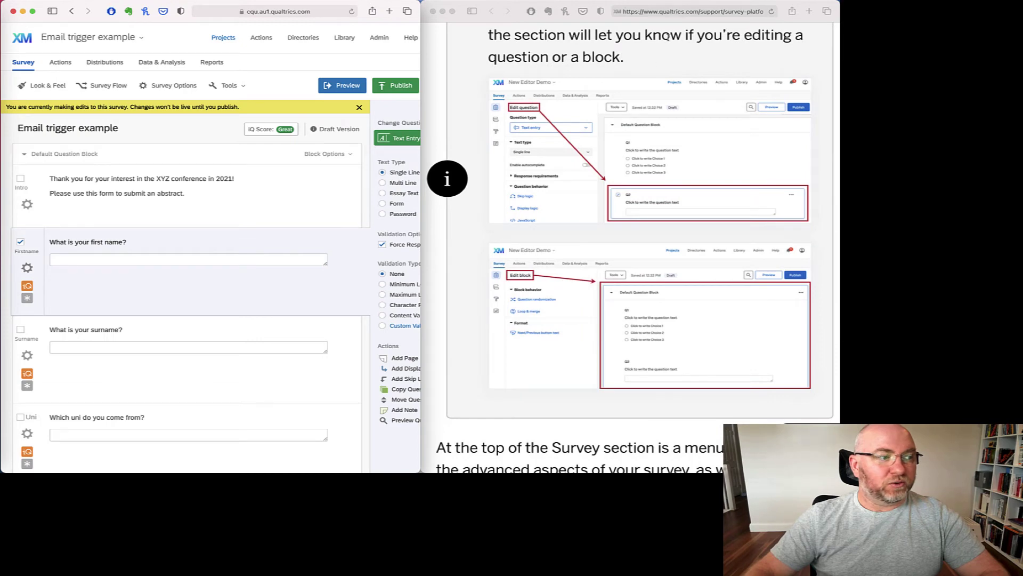
scroll(633, 275, down, 10)
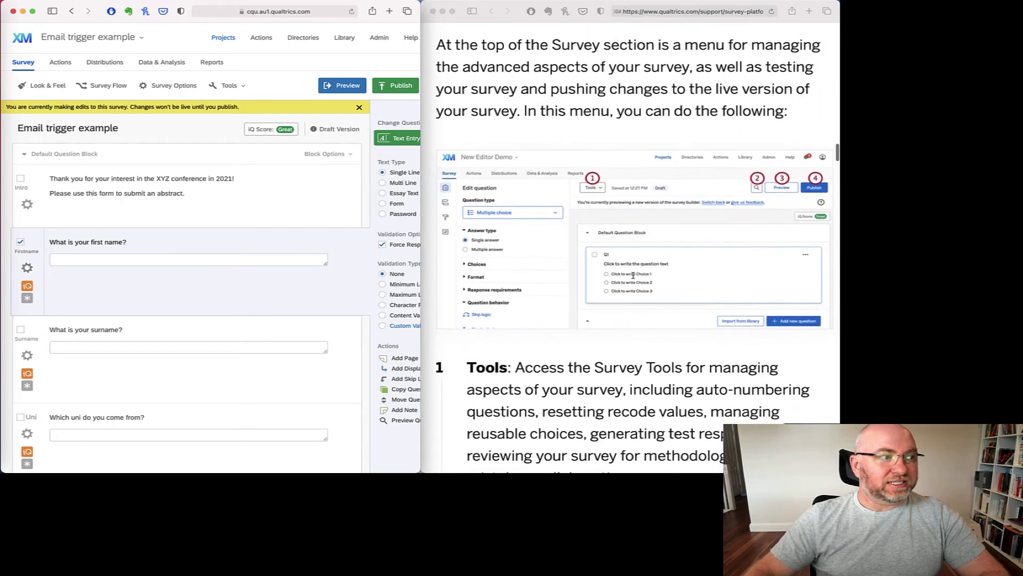
scroll(633, 275, down, 1)
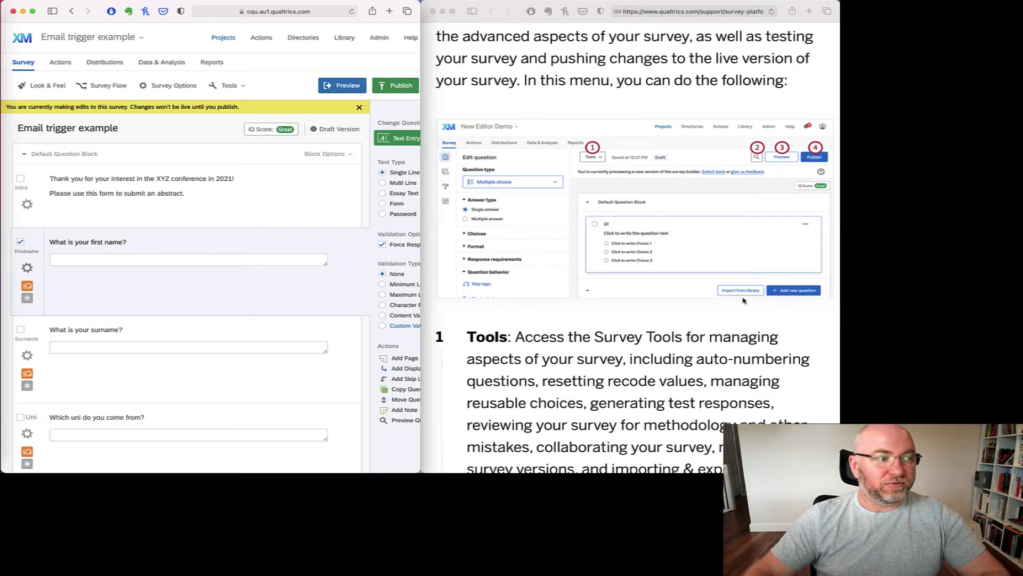
scroll(744, 303, down, 10)
scroll(744, 303, down, 10)
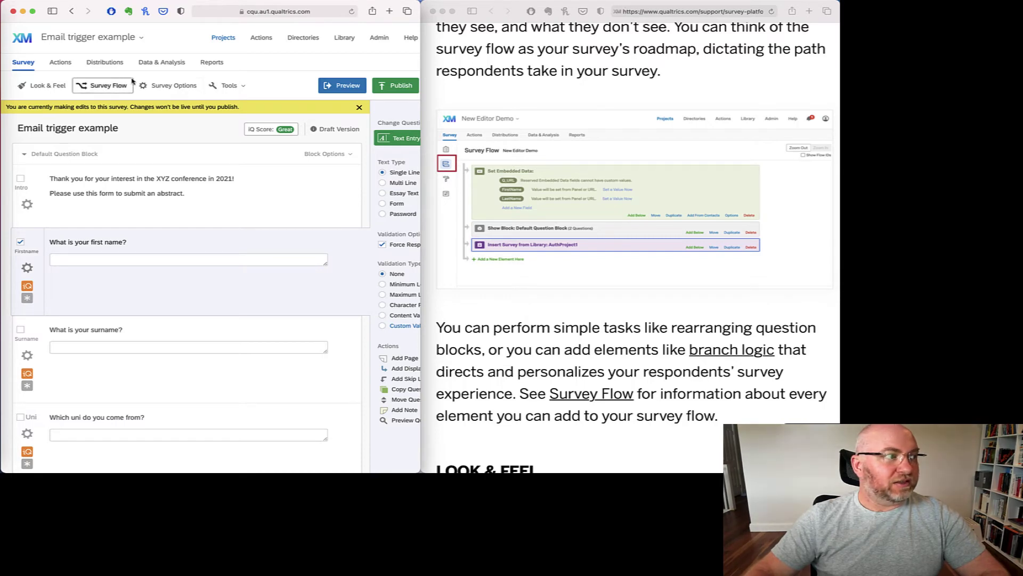
- Add Set Embedded Data, Randomiser and End of Survey elements to the survey flow
click(116, 88)
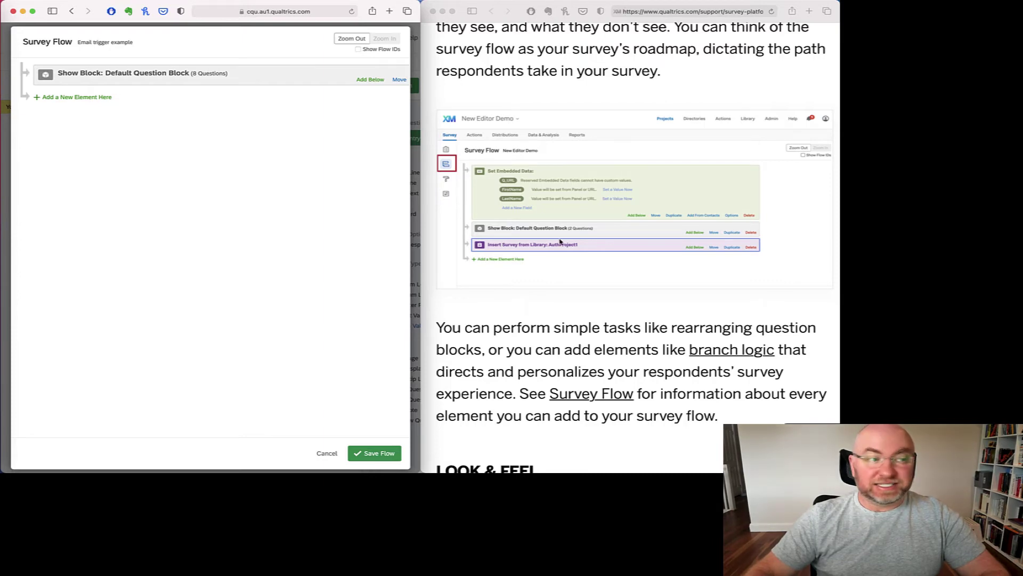
click(98, 99)
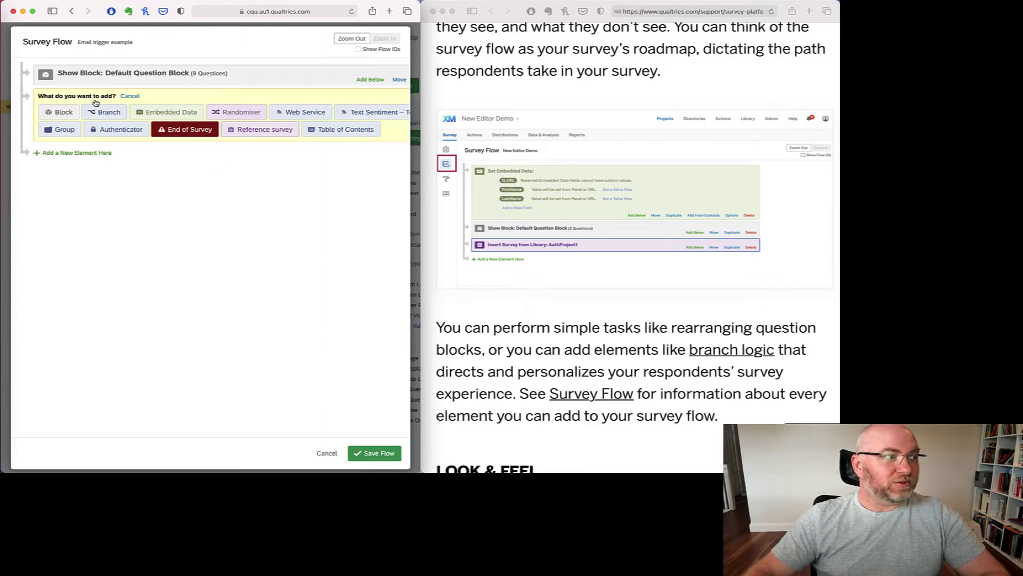
click(166, 114)
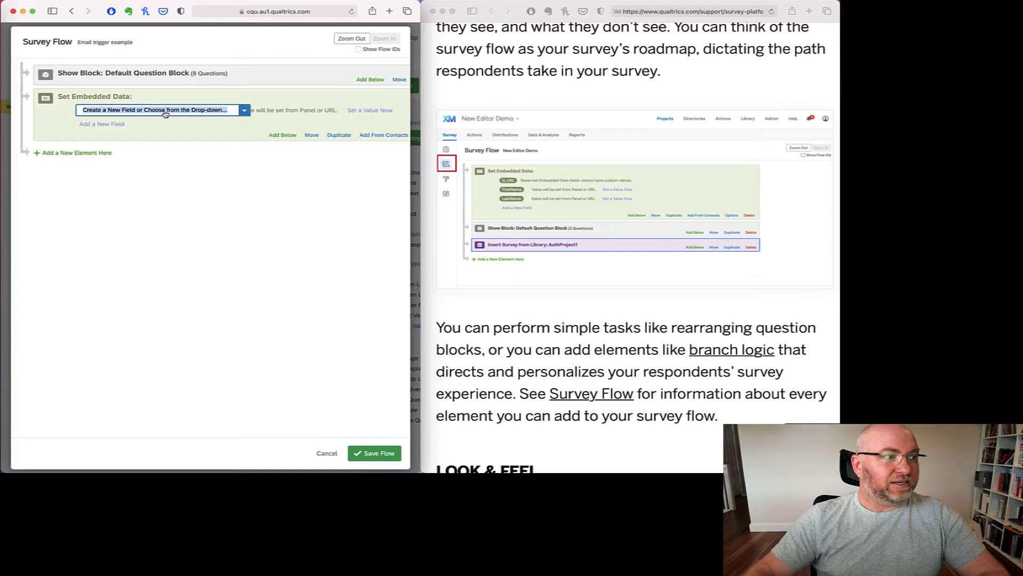
click(70, 154)
click(230, 169)
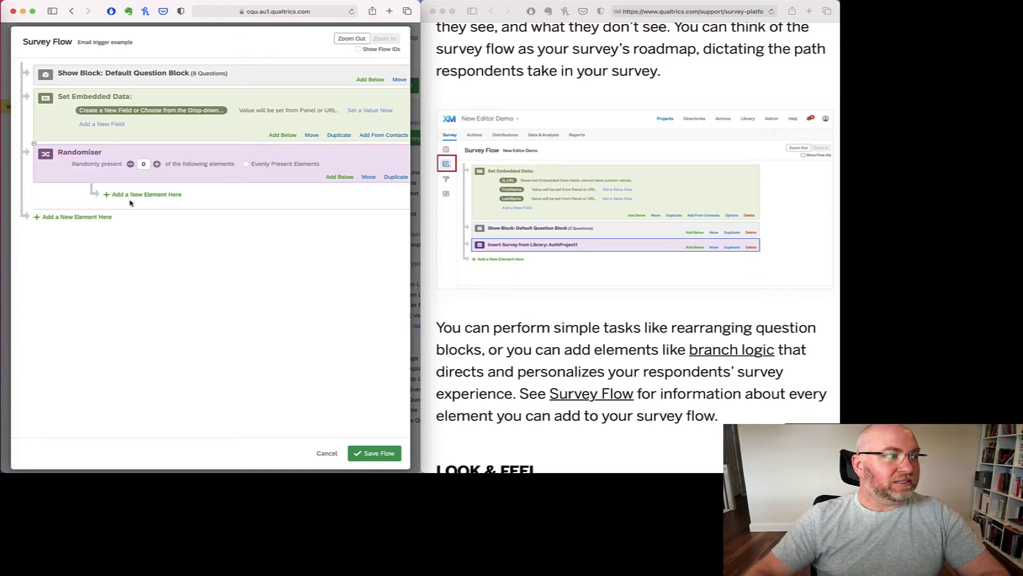
click(87, 220)
click(180, 249)
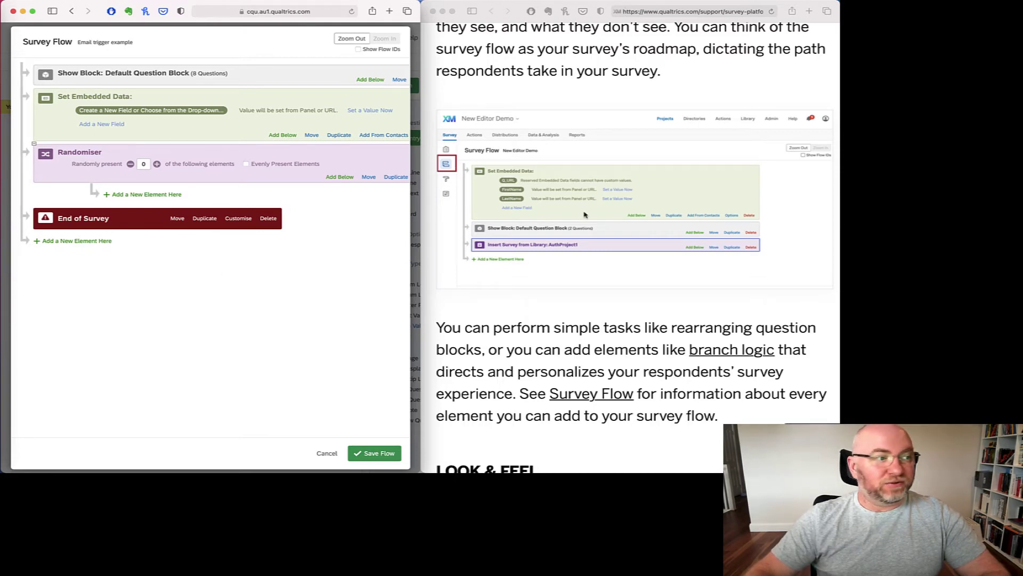
- Save the updated survey flow and move the help page on to Look & Feel
click(376, 453)
scroll(552, 427, down, 2)
scroll(552, 427, down, 8)
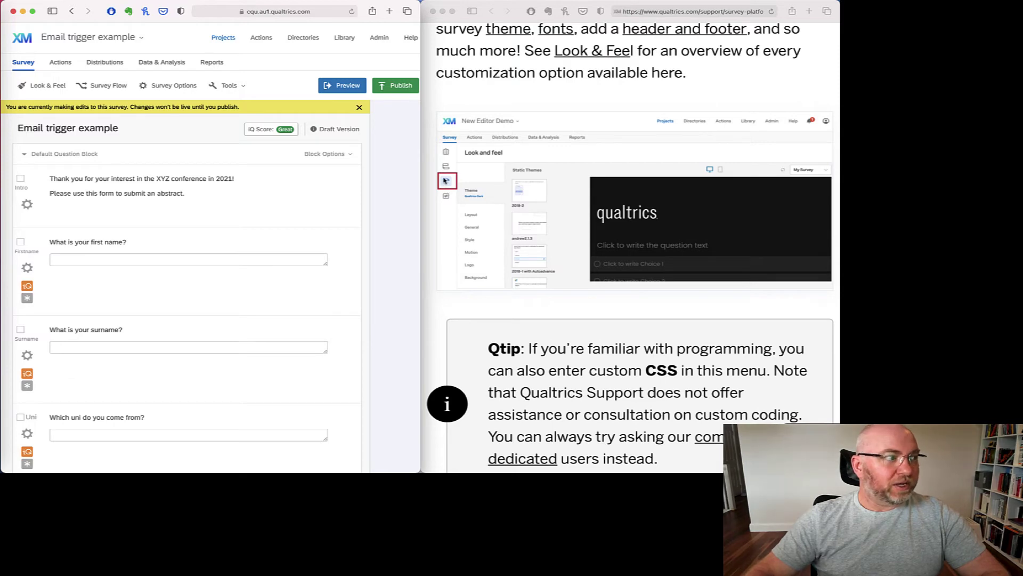
click(47, 88)
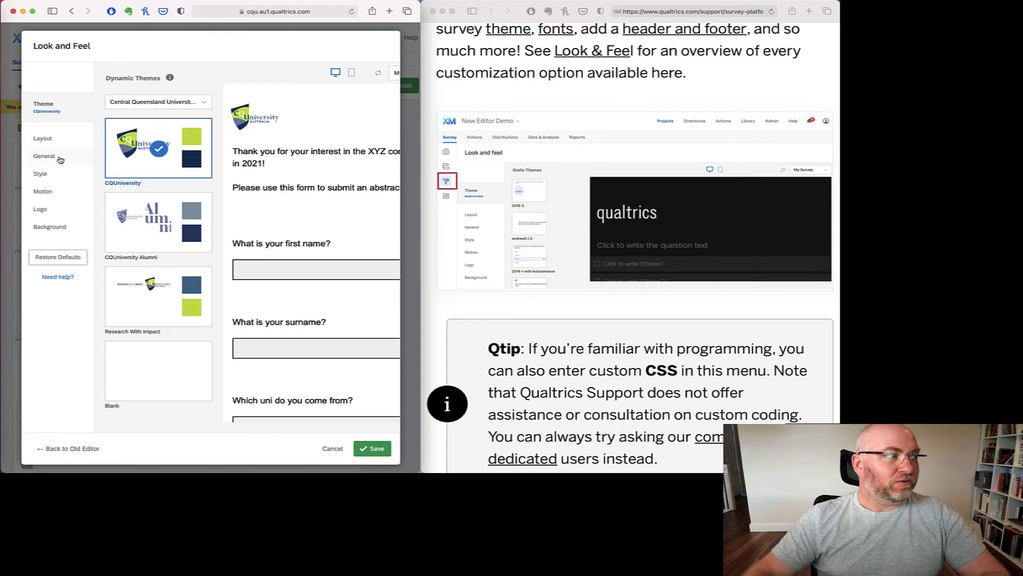
click(332, 448)
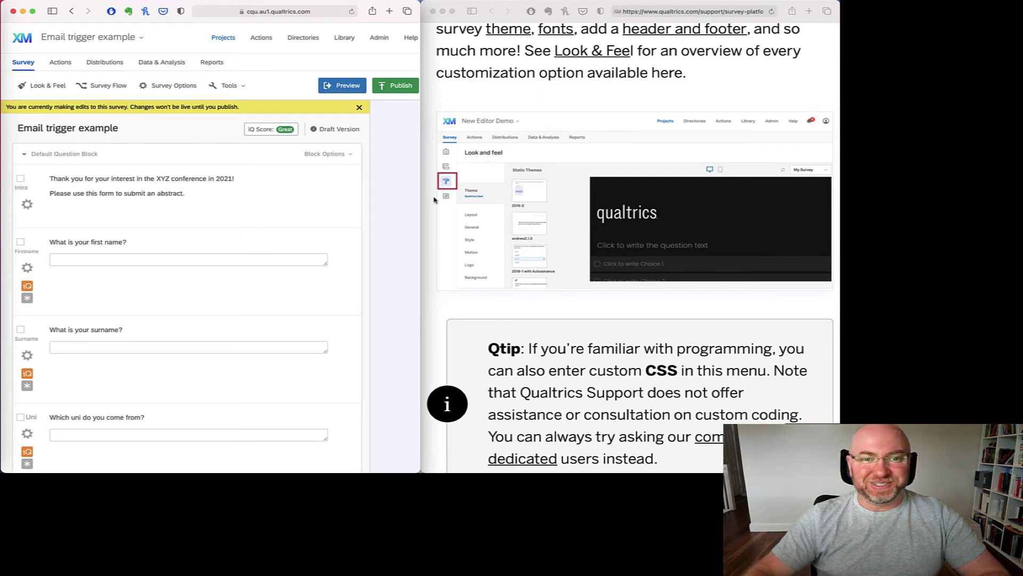
scroll(580, 304, down, 2)
scroll(580, 305, down, 15)
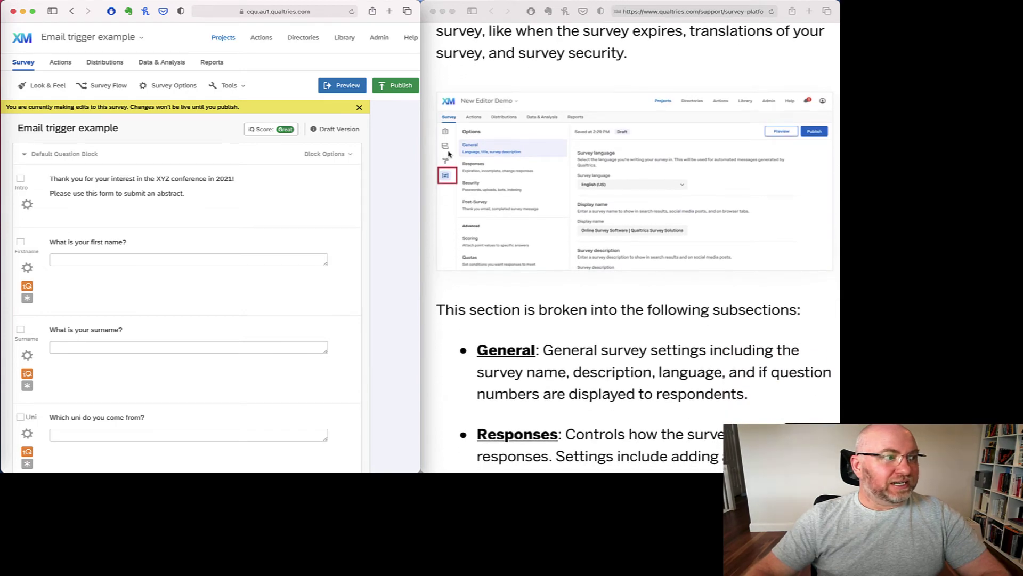
- Open Survey Options to review the survey's general settings
click(179, 87)
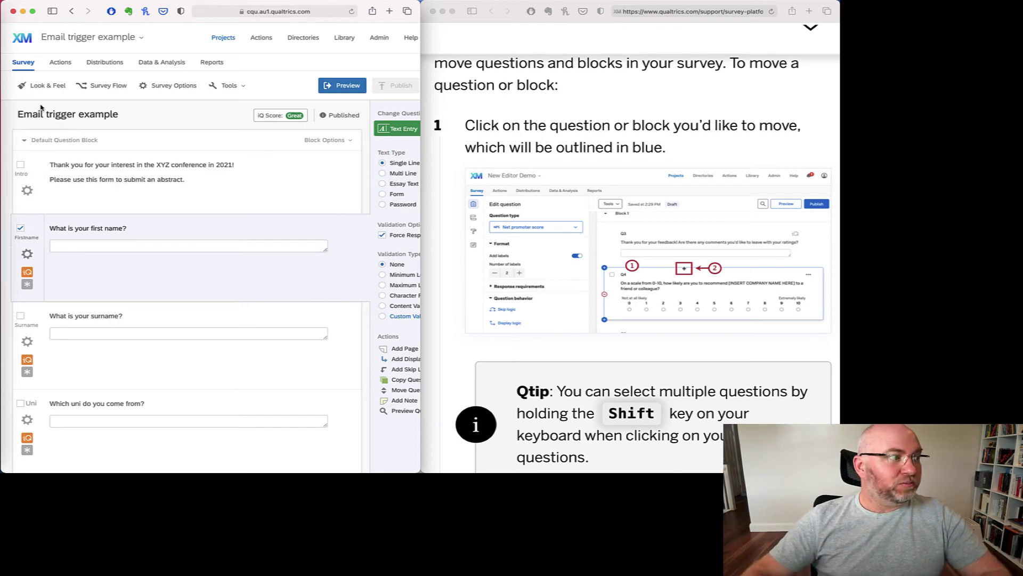
- Drag the default question block within Survey Flow and save the flow
click(101, 86)
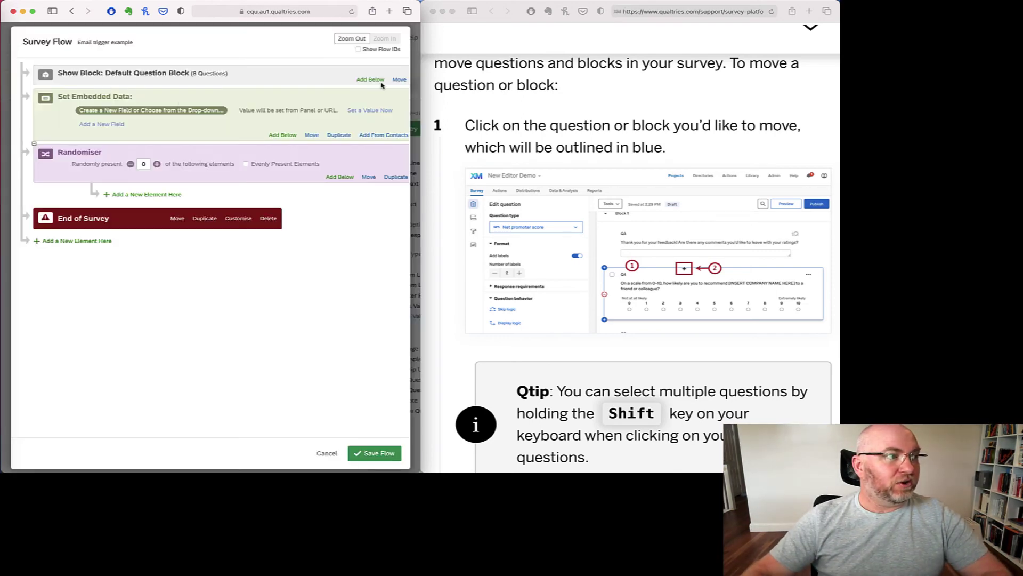
drag(397, 80, 362, 78)
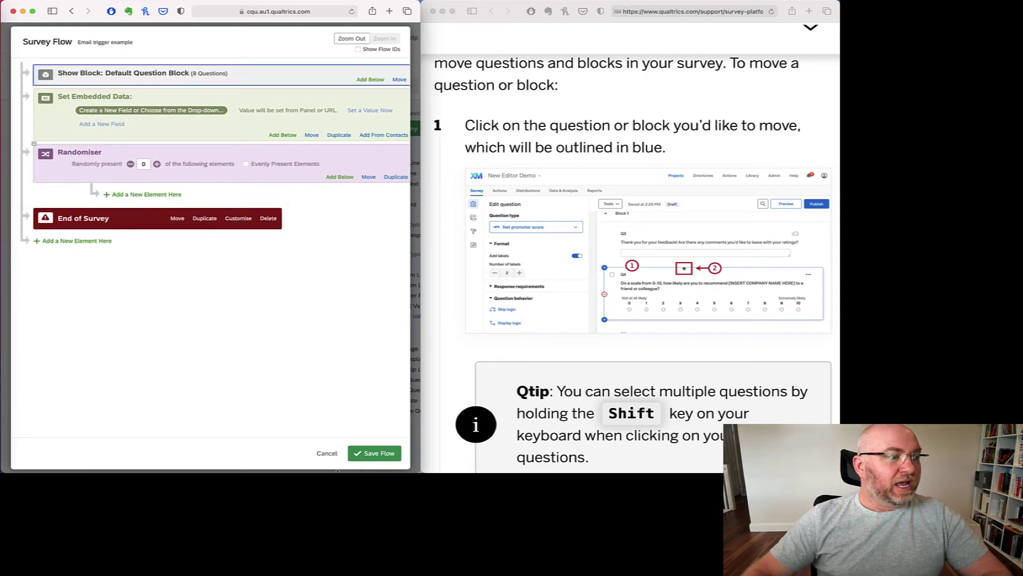
click(376, 454)
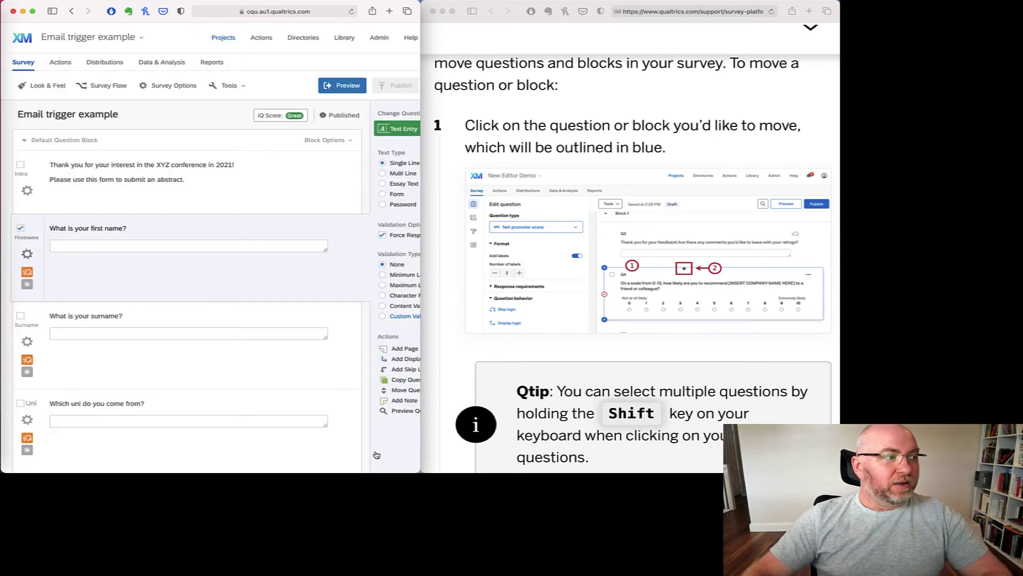
- Move the Intro question below first name, then return it to the top of the block
click(283, 195)
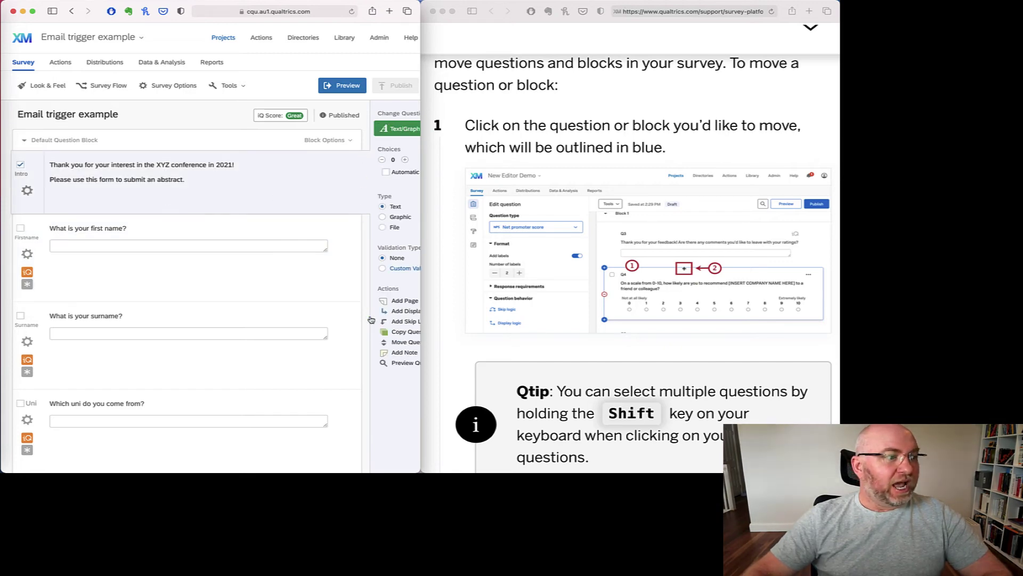
click(406, 342)
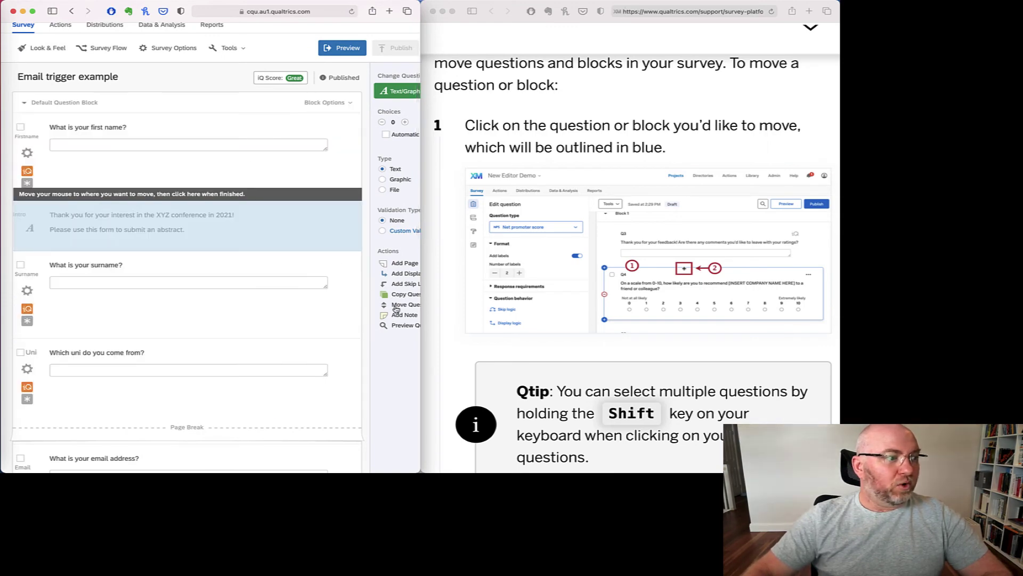
click(152, 237)
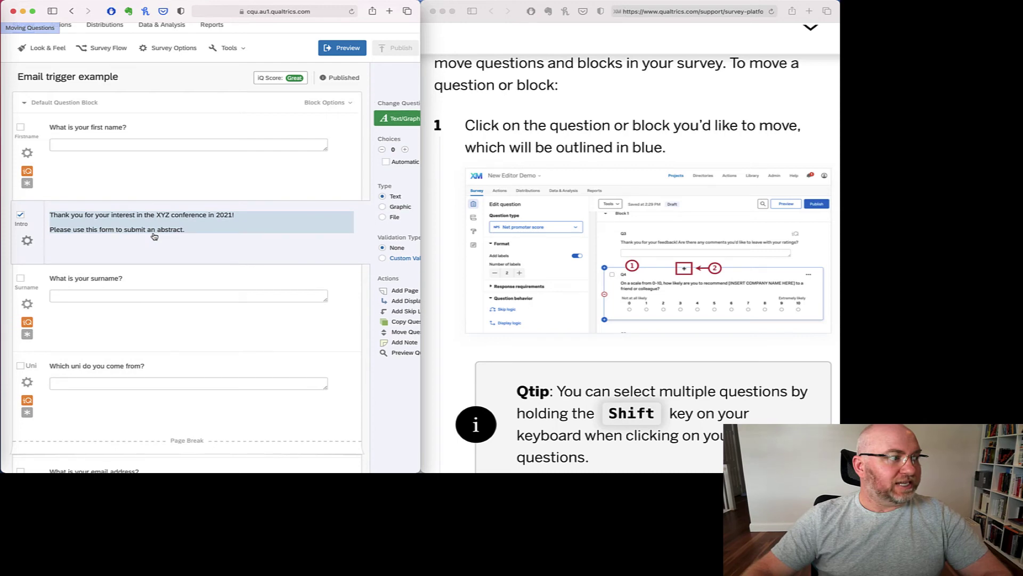
click(6, 243)
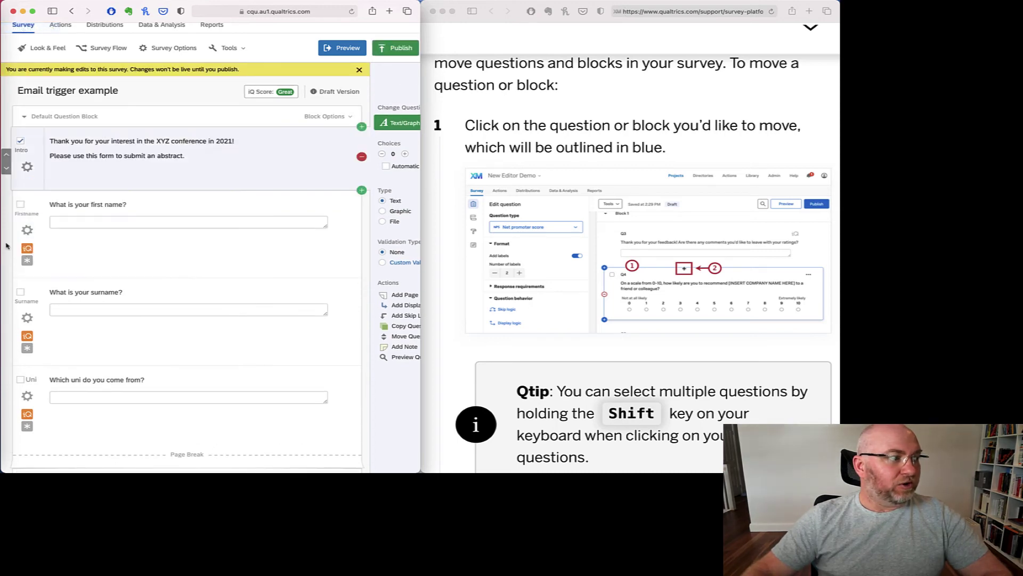
click(6, 167)
click(6, 241)
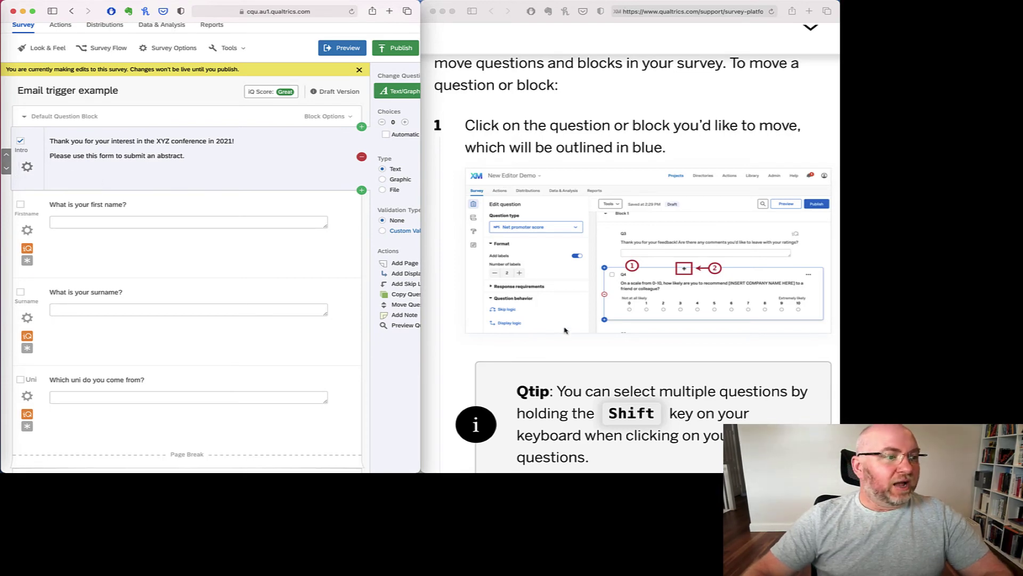
click(636, 320)
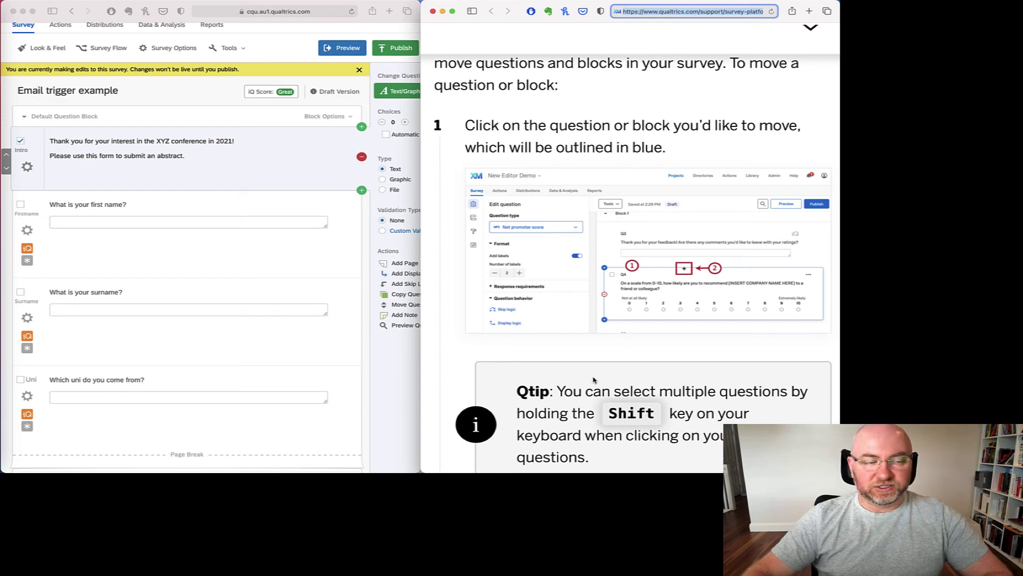
- Bring the help article to adding page breaks within a block and the Questions Per Page tip
scroll(594, 380, down, 10)
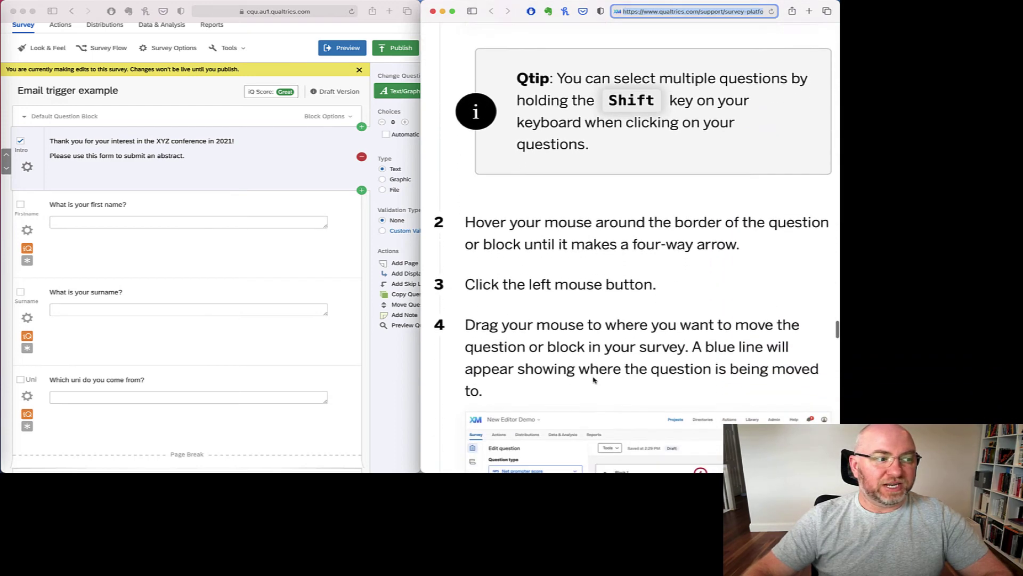
scroll(594, 379, up, 10)
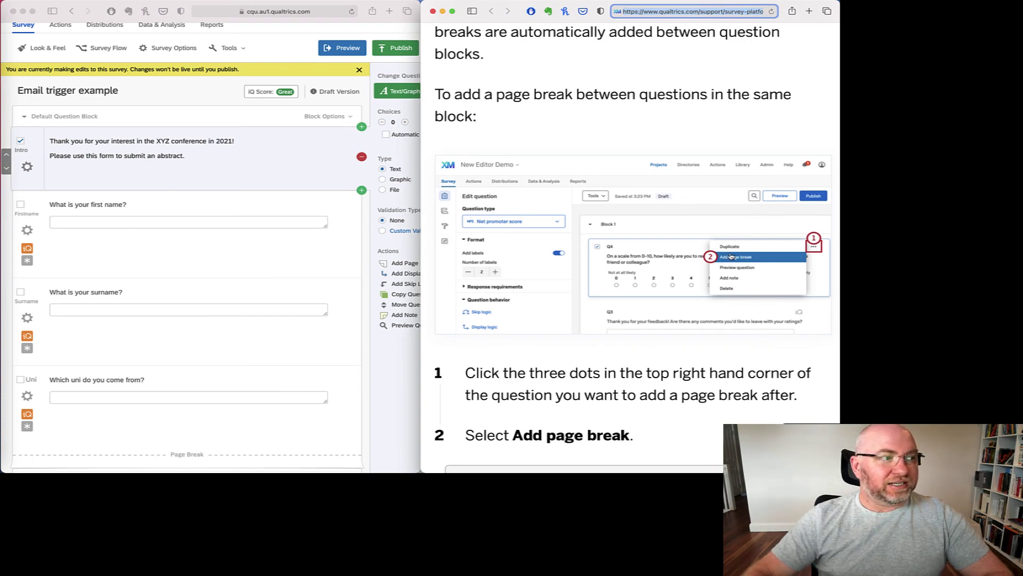
scroll(723, 259, up, 1)
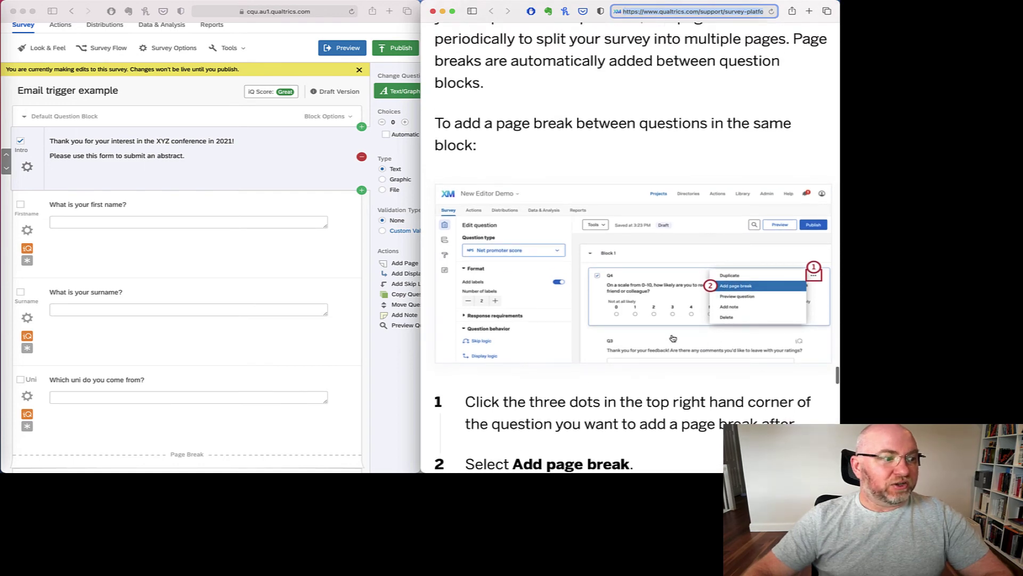
scroll(673, 339, down, 2)
scroll(674, 338, down, 1)
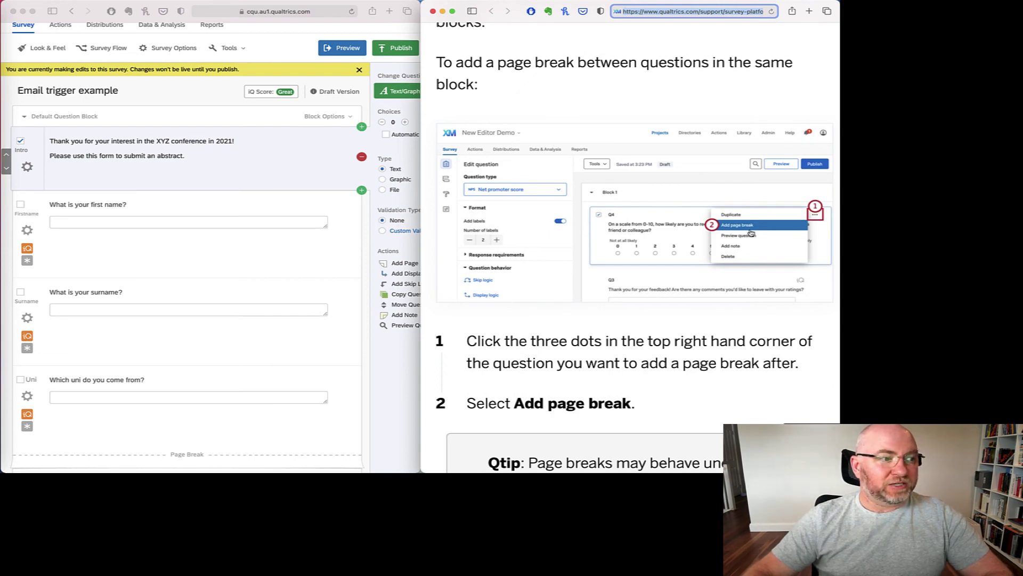
scroll(629, 320, down, 5)
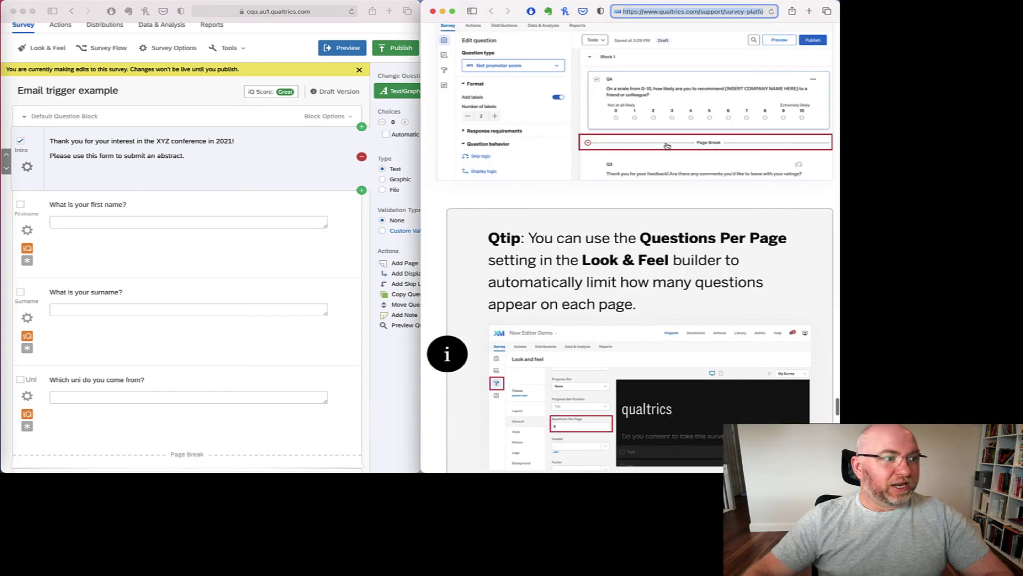
scroll(737, 290, down, 10)
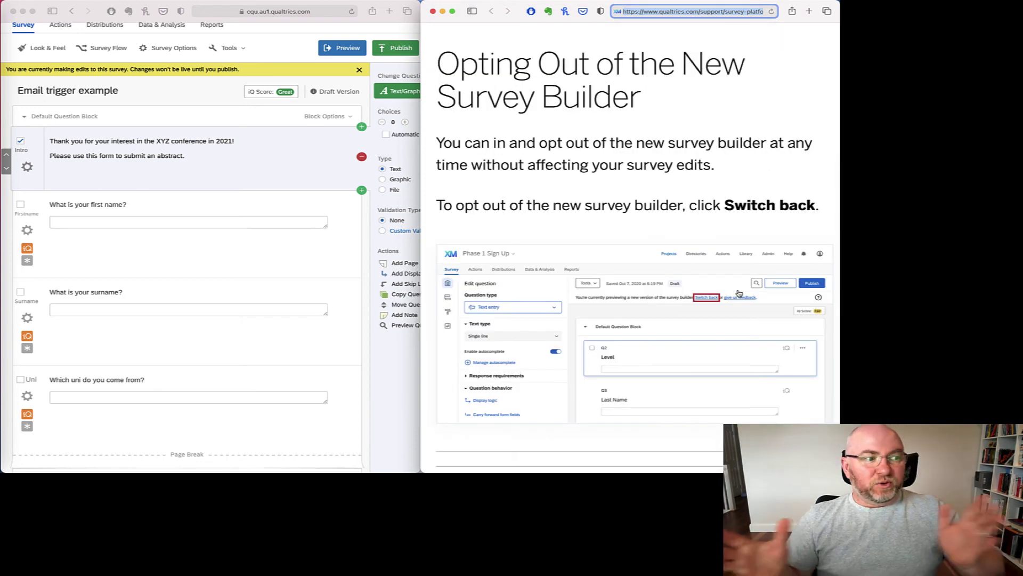